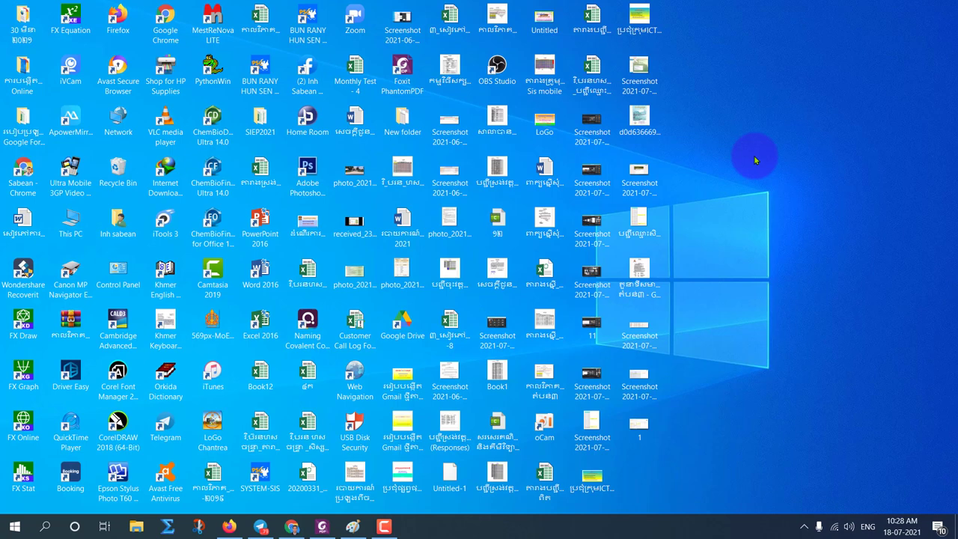
right_click(756, 127)
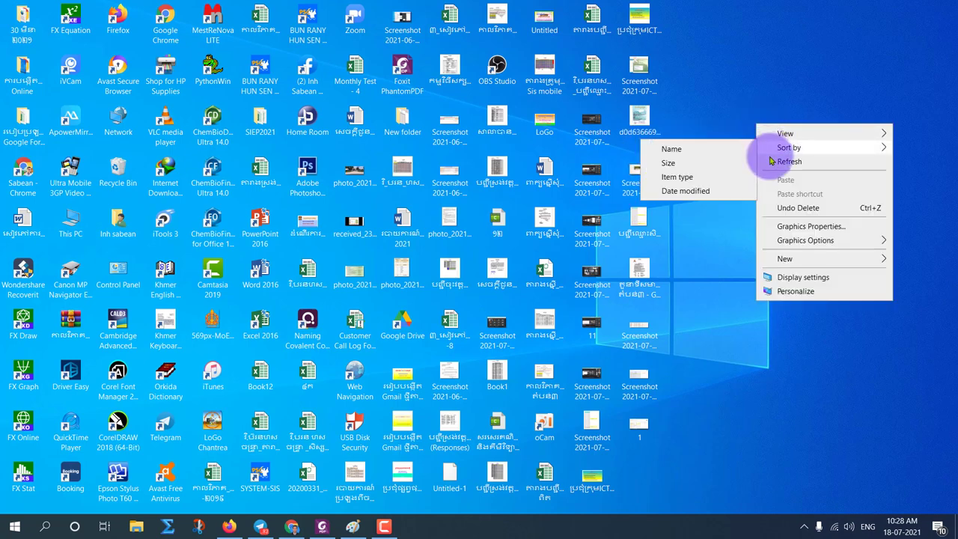
left_click(778, 148)
right_click(757, 118)
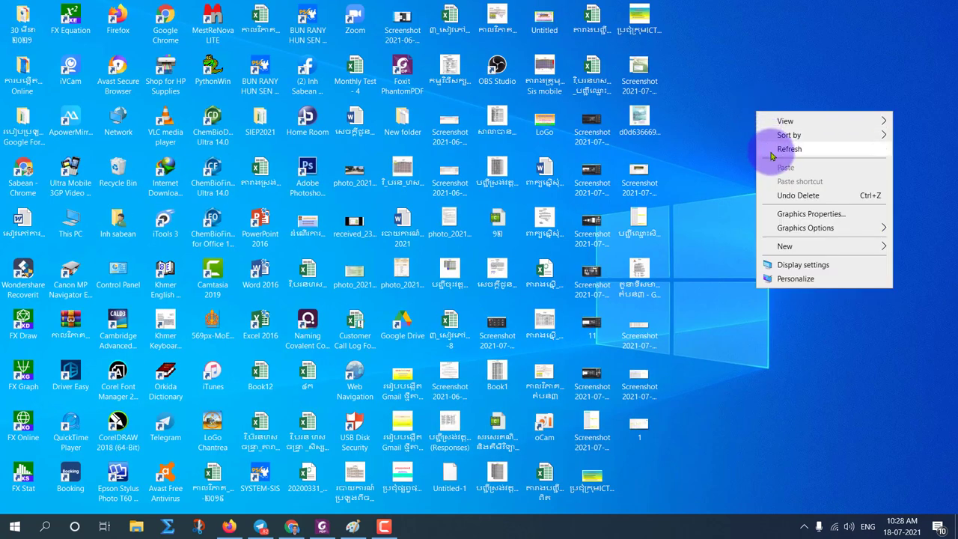
left_click(767, 148)
right_click(753, 116)
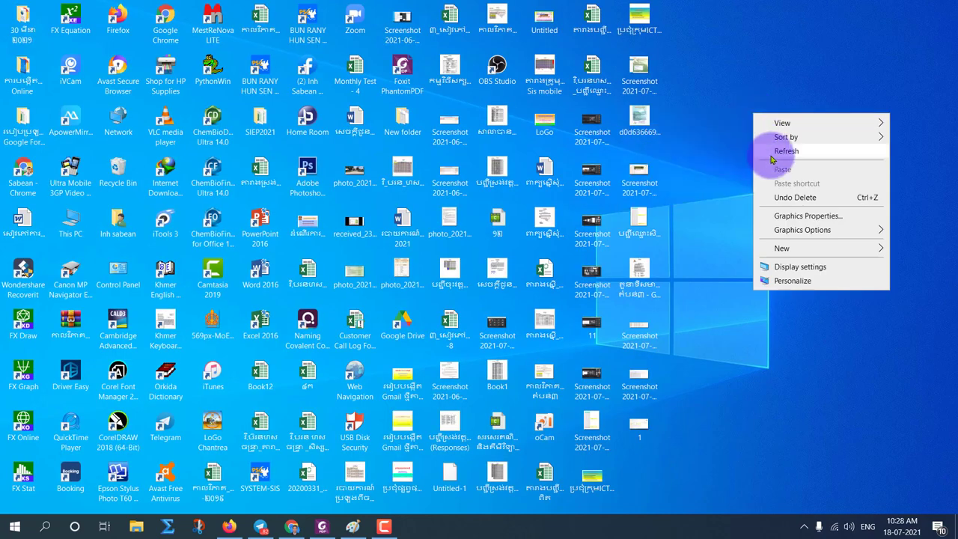
left_click(770, 153)
right_click(752, 119)
left_click(771, 154)
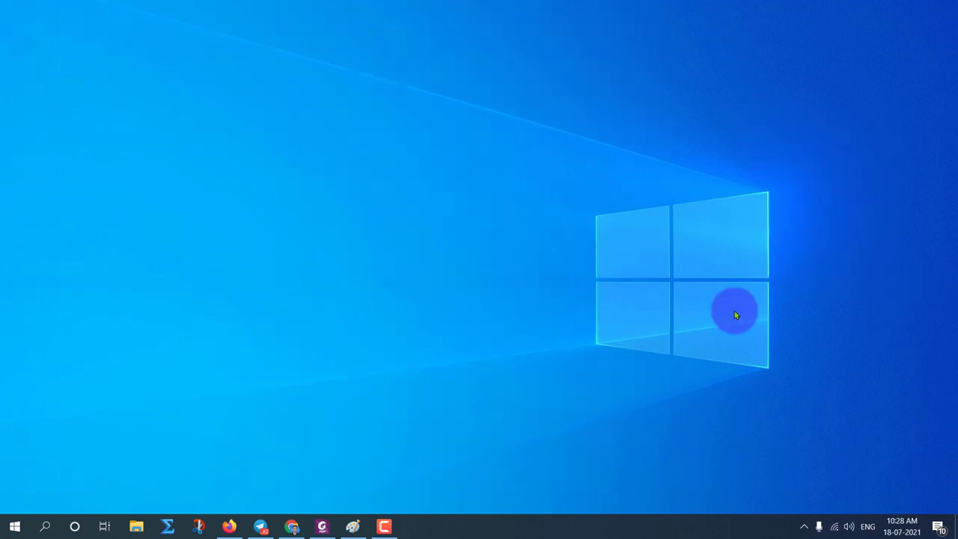
- Switch to a maximized Chrome window, go to Google Drive and open the spreadsheet បញ្ជីចុះវត្តមានថ្នាក់ទី១២
double_click(23, 171)
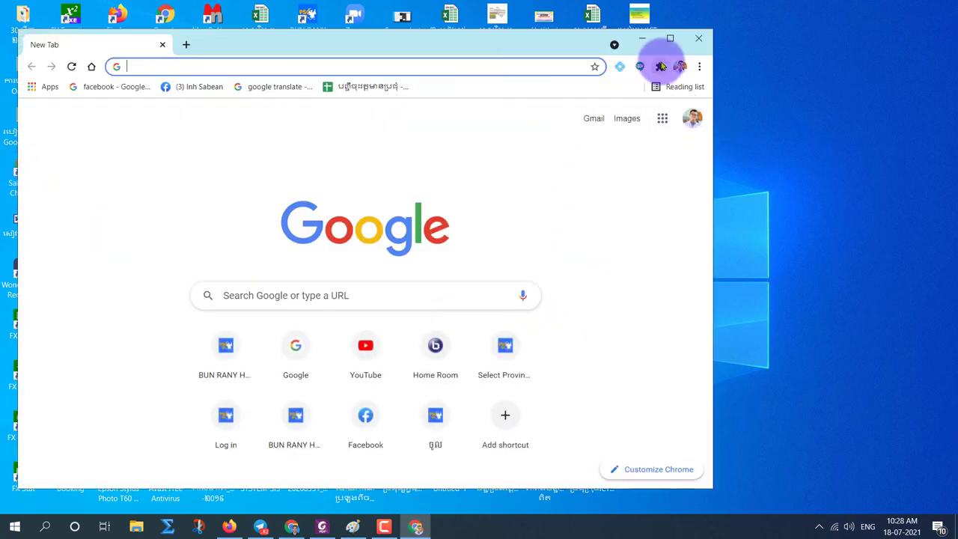
left_click(670, 38)
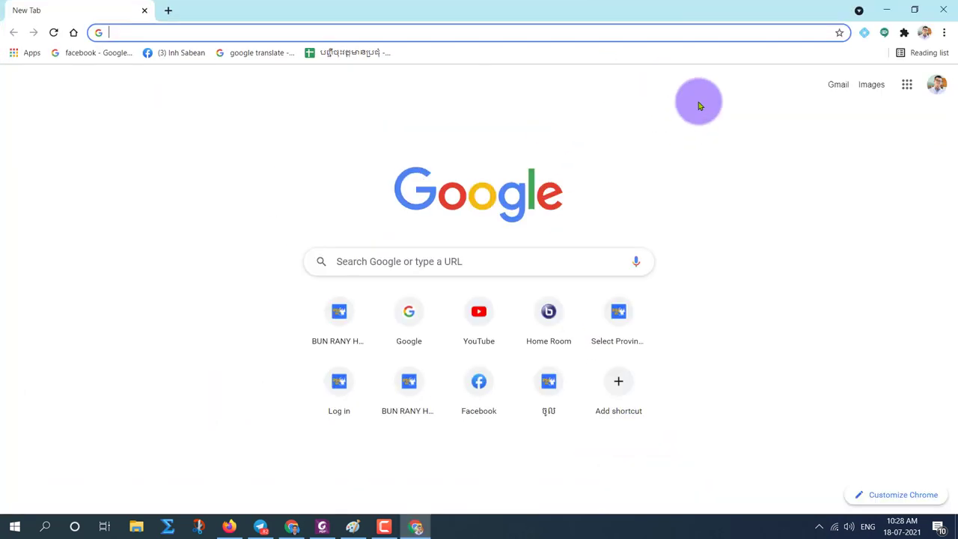
left_click(906, 86)
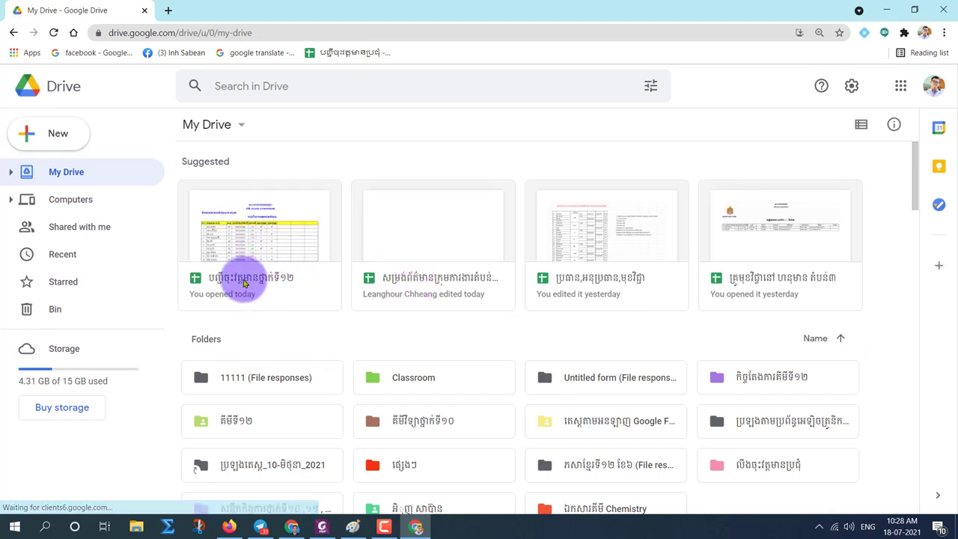
left_click(260, 236)
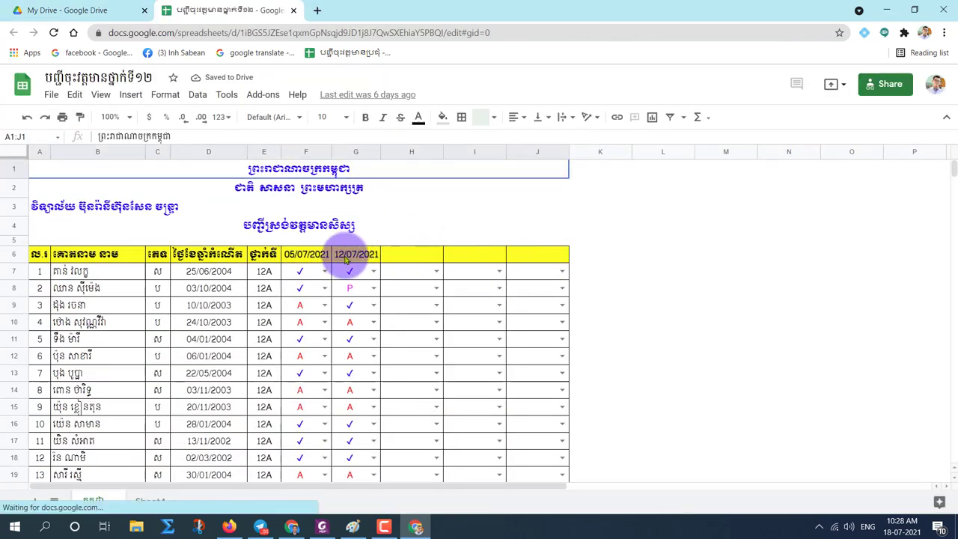
- Look over the កក្កដា attendance sheet, from the title rows down through the student list
scroll(317, 250, "down", 5)
scroll(398, 277, "up", 5)
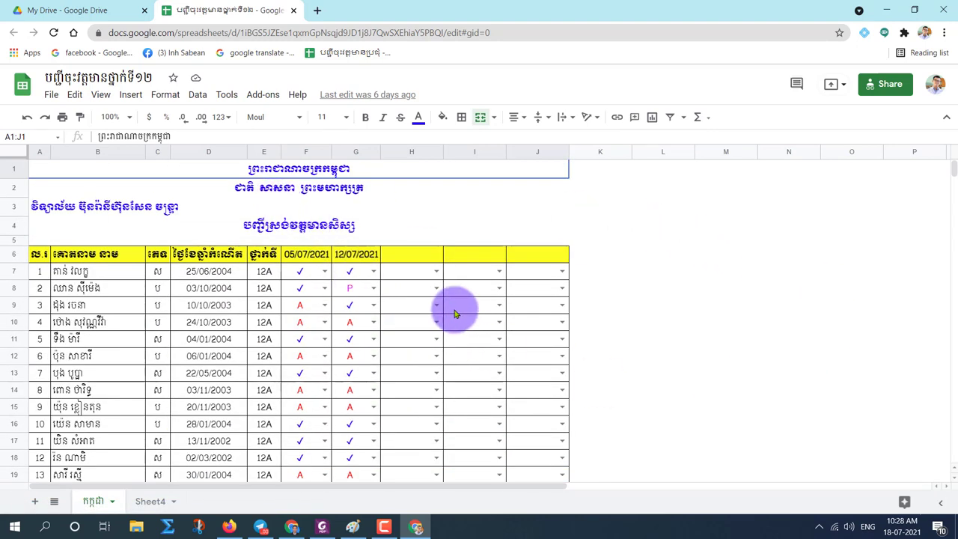
scroll(457, 314, "down", 5)
scroll(459, 329, "down", 1)
scroll(457, 334, "up", 5)
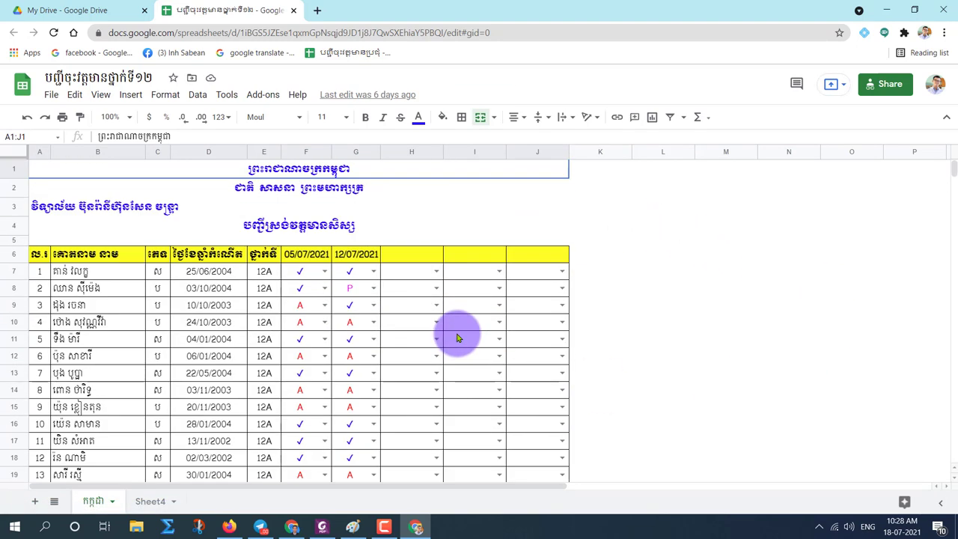
scroll(475, 321, "down", 5)
scroll(475, 321, "up", 5)
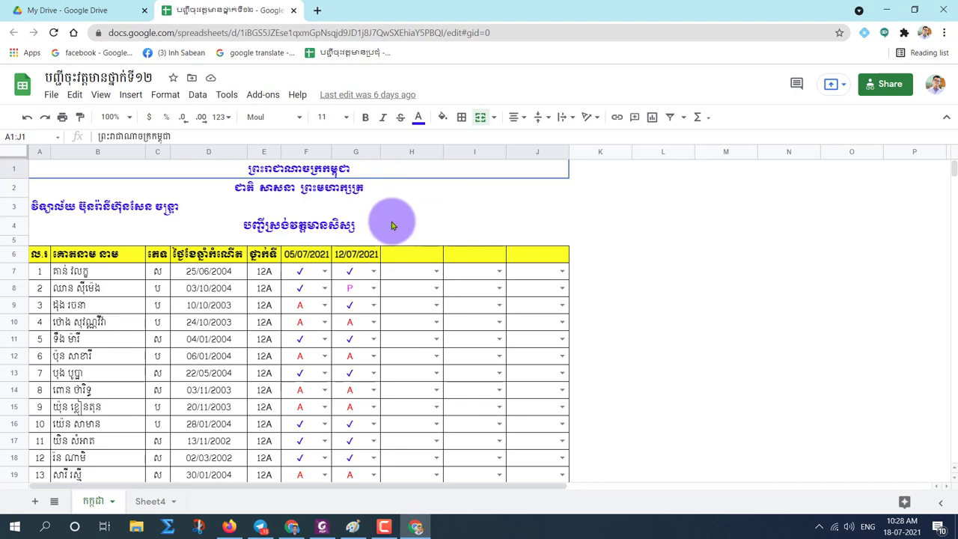
scroll(413, 252, "down", 5)
scroll(421, 296, "up", 5)
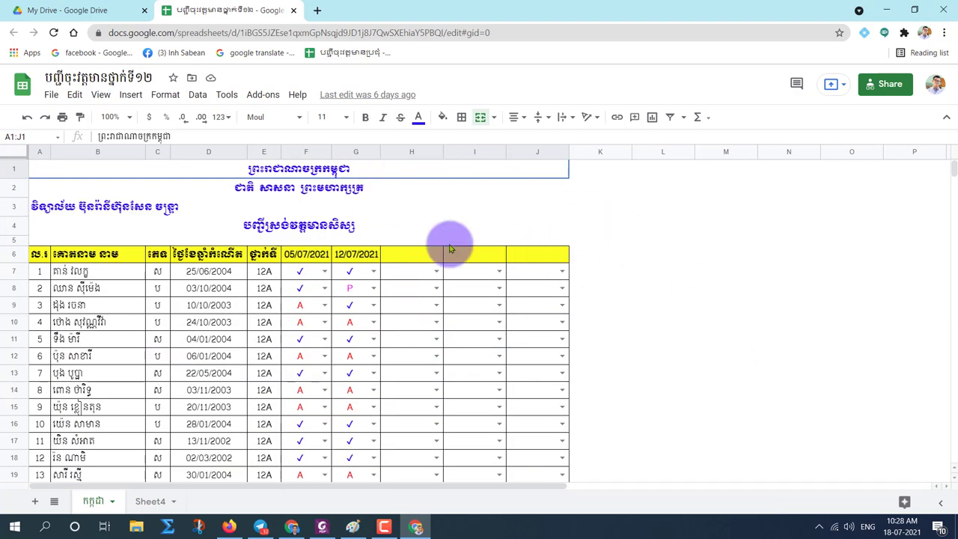
left_click(537, 206)
left_click(645, 190)
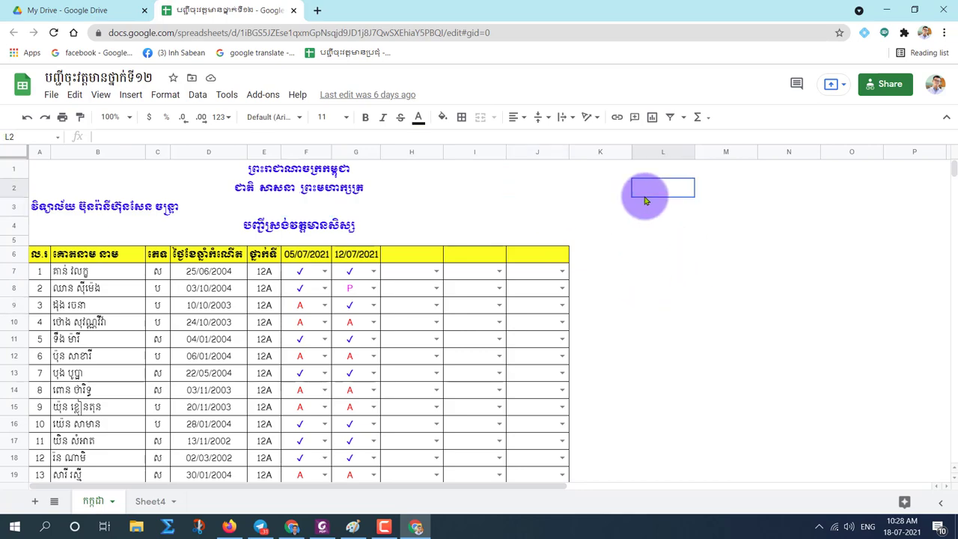
left_click(562, 177)
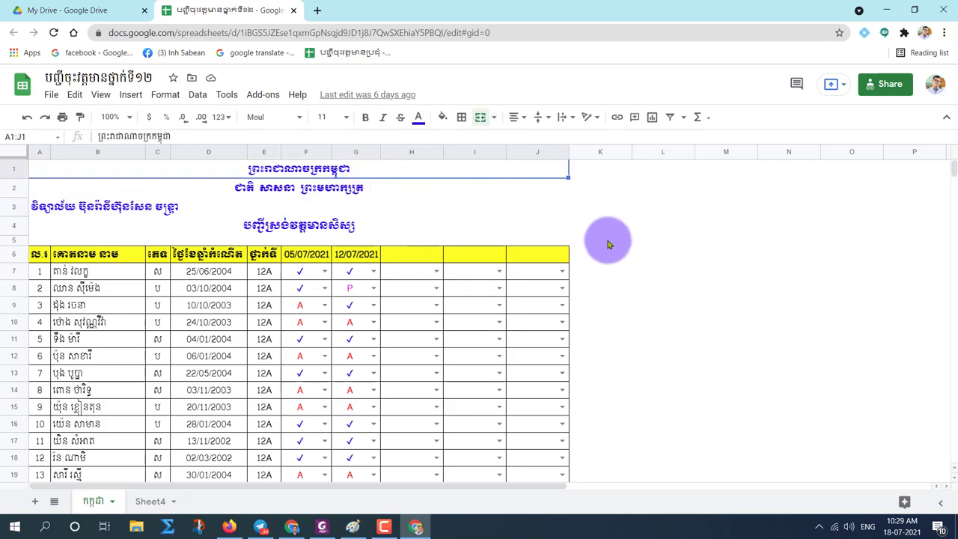
left_click(609, 206)
- Bring up the spreadsheet's list of protected sheets and ranges, discarding the form for a new protected range
left_click(428, 188)
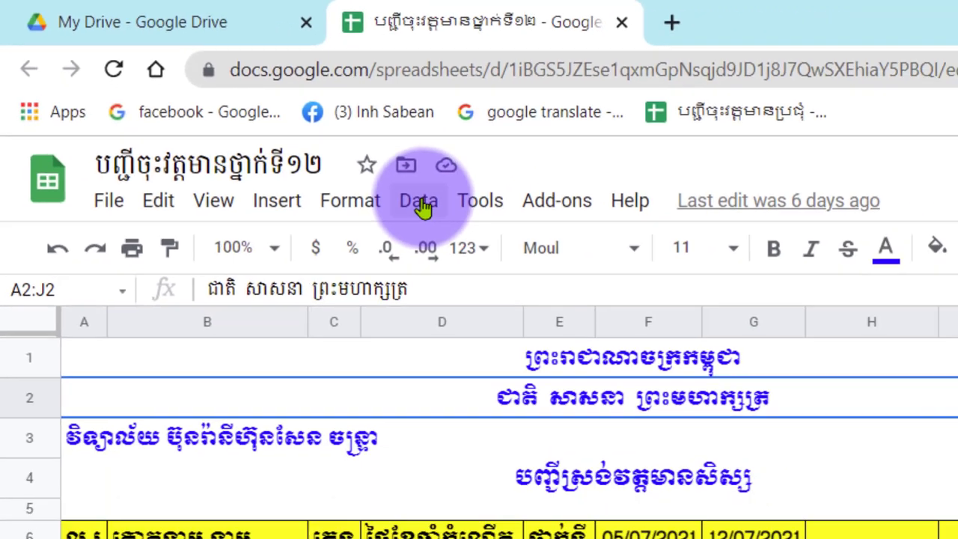
left_click(550, 266)
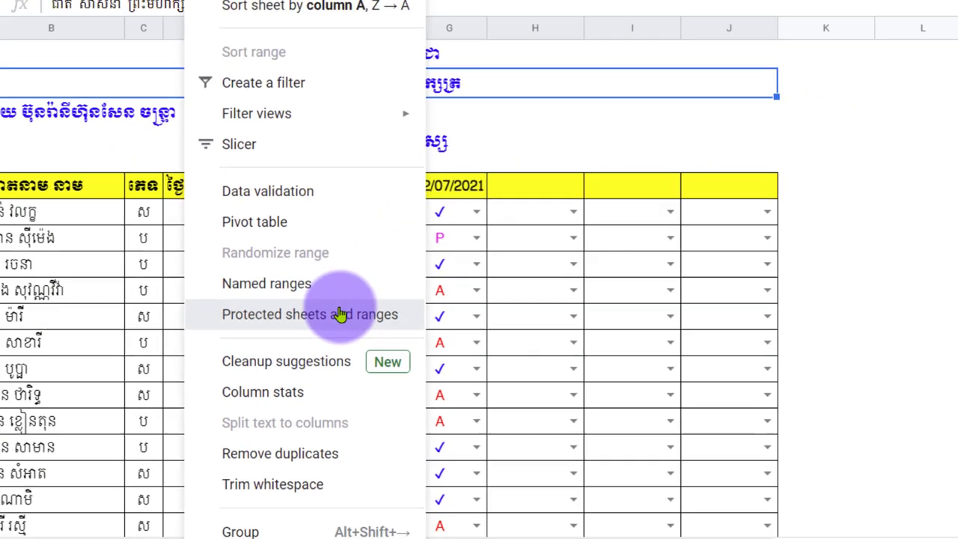
left_click(340, 314)
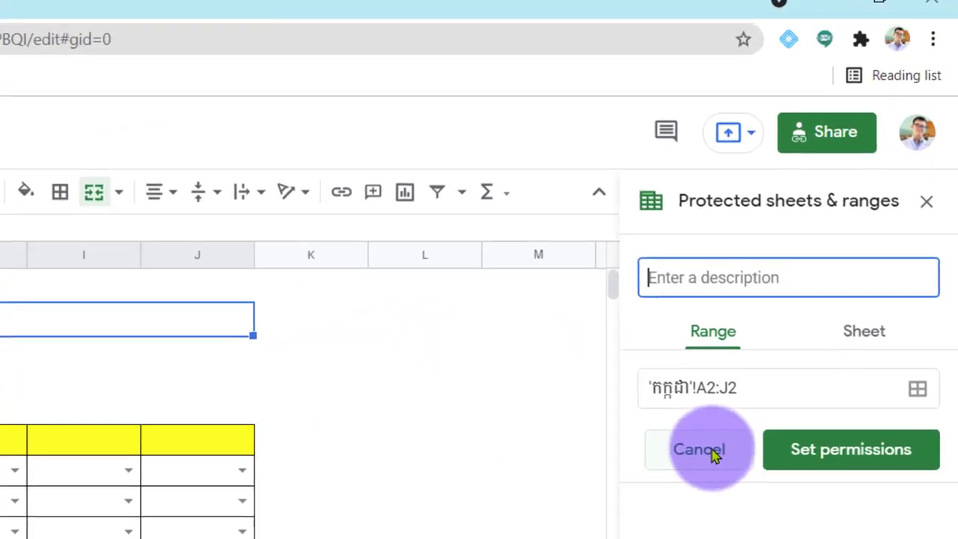
left_click(688, 453)
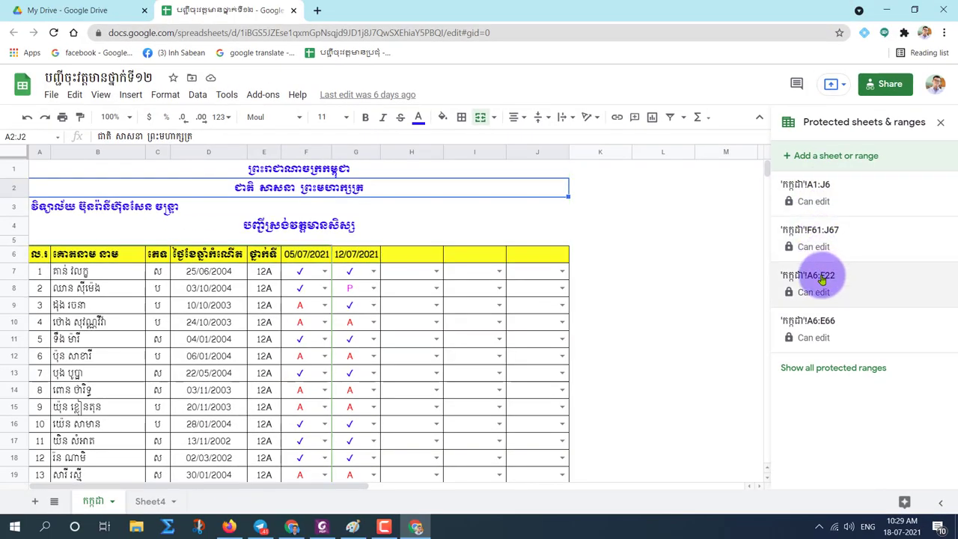
- Remove the protection from range A1:J6 of the កក្កដា sheet
left_click(825, 200)
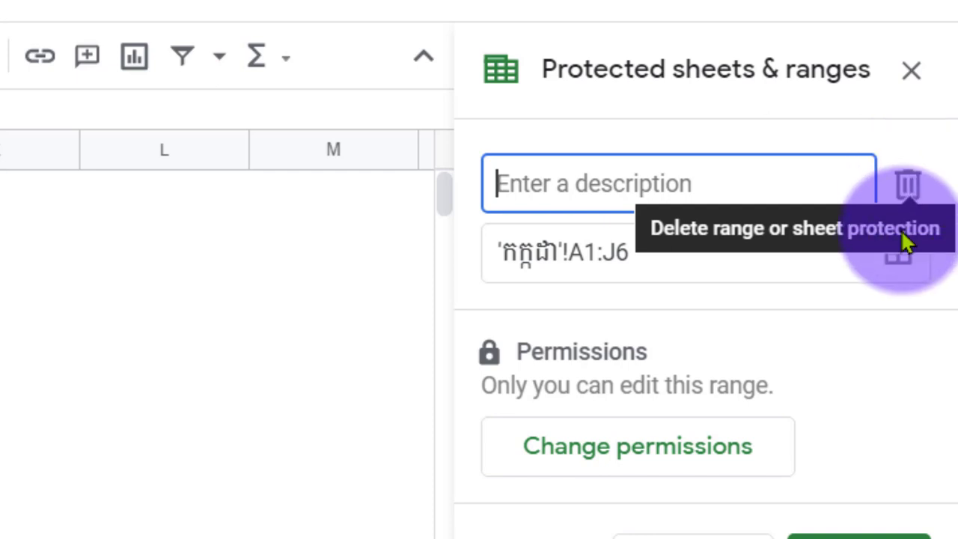
left_click(911, 183)
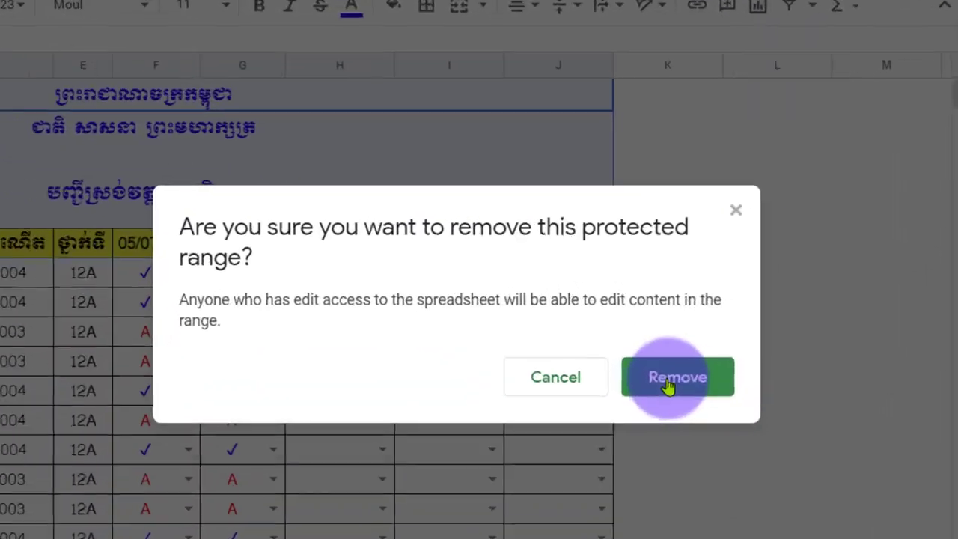
left_click(600, 334)
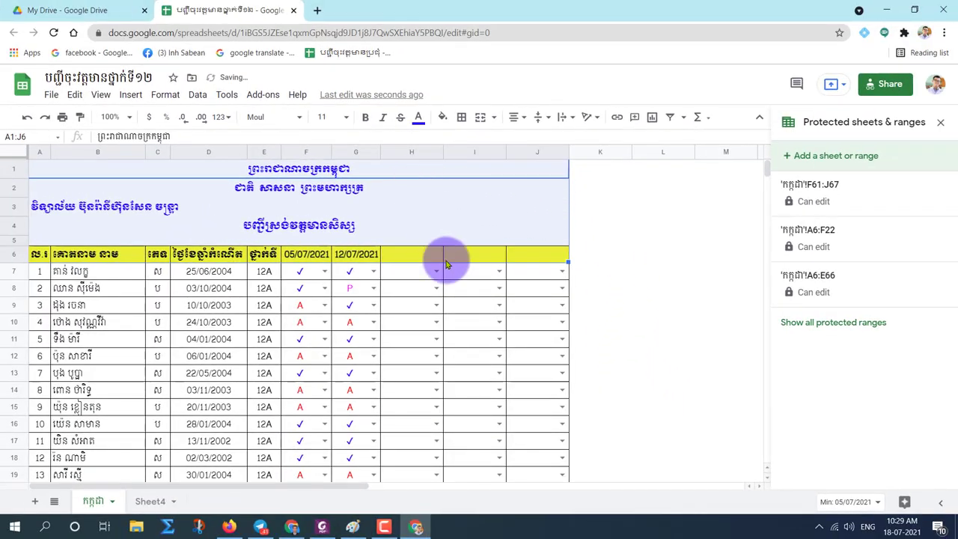
- Examine the title cells in rows 1 to 4 at the head of the attendance sheet
left_click(688, 271)
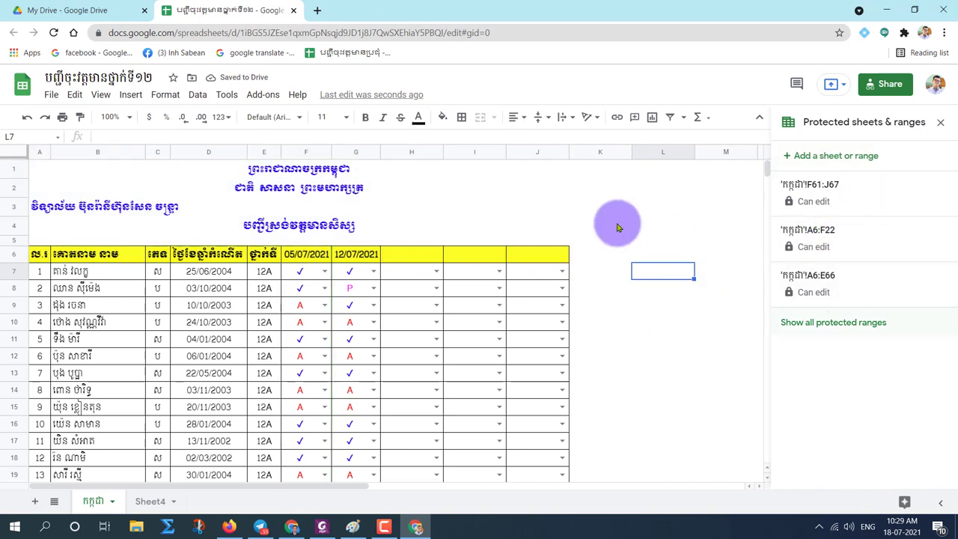
left_click(364, 222)
left_click(333, 186)
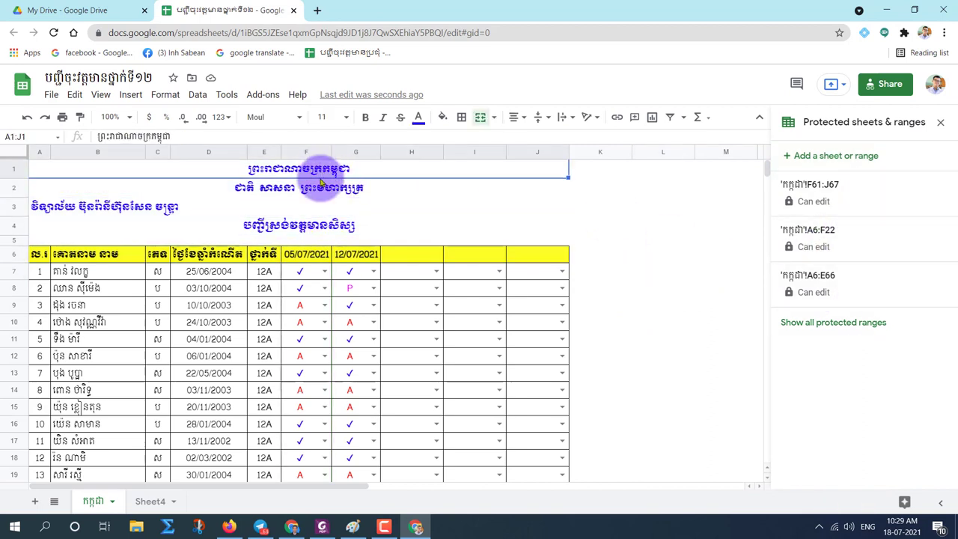
left_click(170, 203)
left_click(290, 165)
left_click(342, 193)
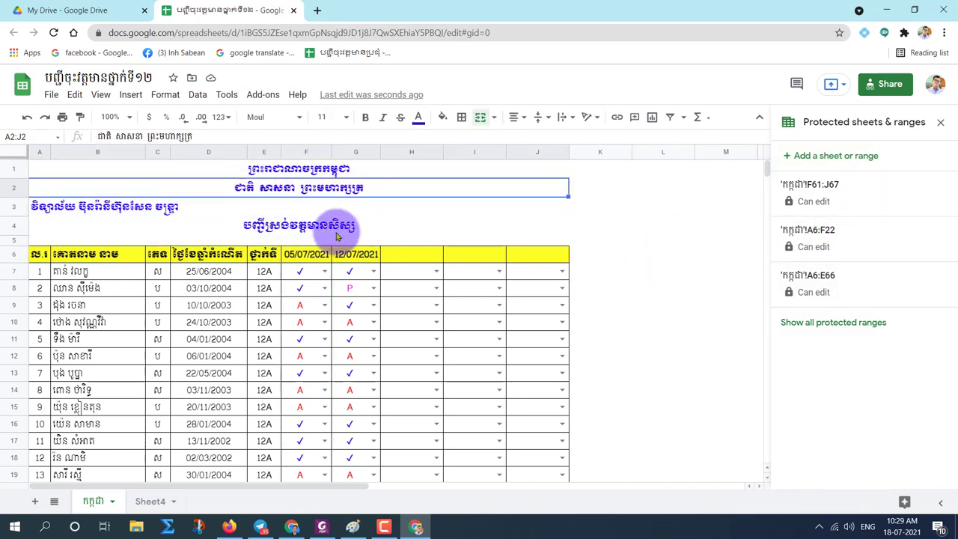
left_click(217, 222)
left_click(185, 212)
left_click(329, 170)
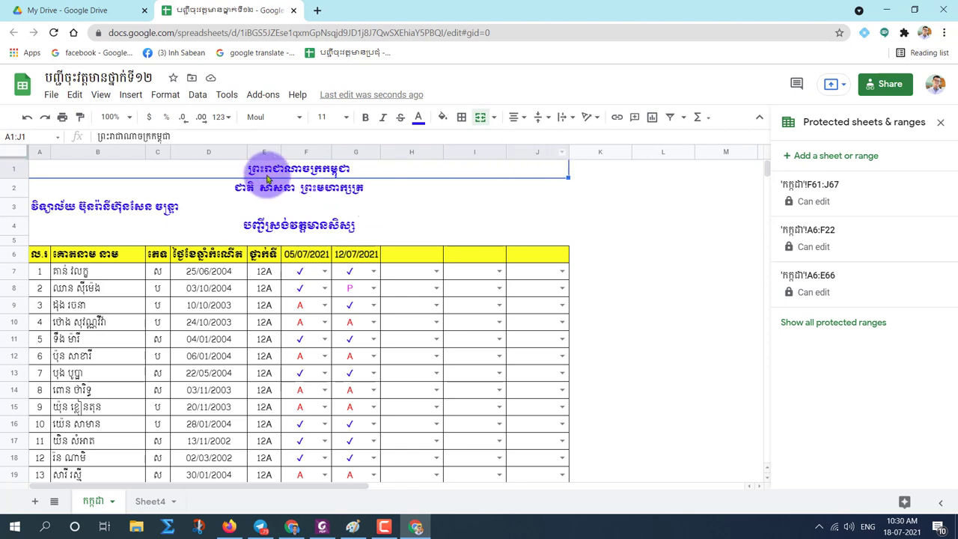
- Examine the attendance columns F to J, including range F6:J22 and the summary rows below the student list
left_click(311, 152)
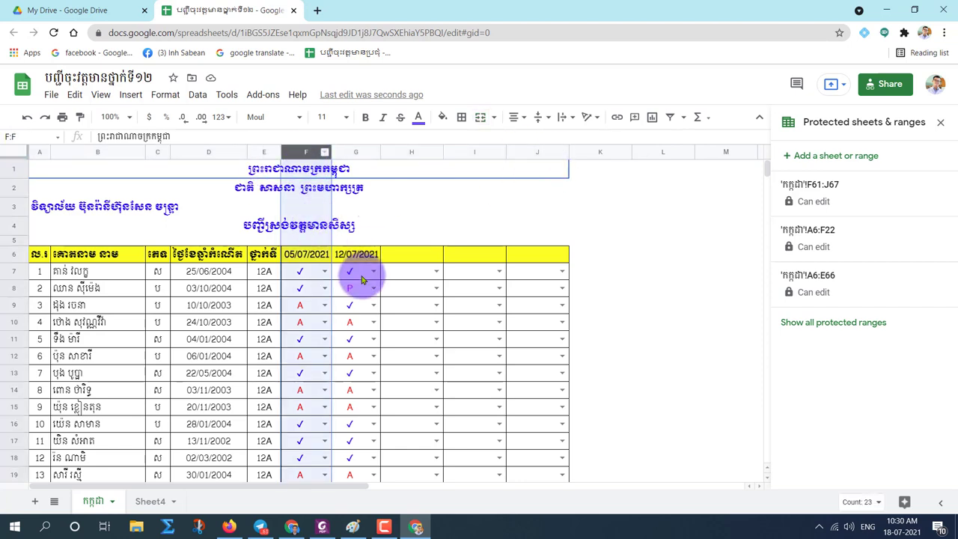
scroll(365, 302, "down", 10)
scroll(364, 302, "up", 3)
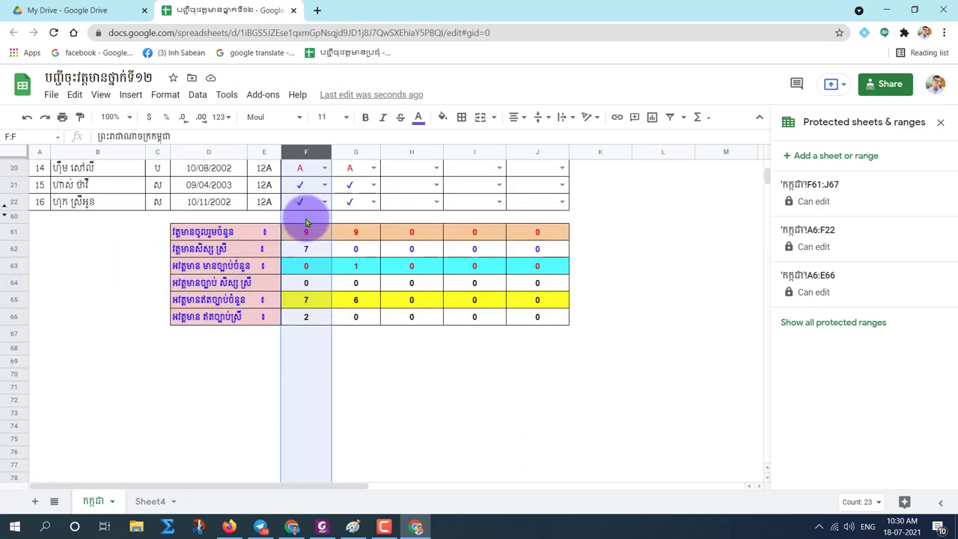
left_click(305, 220)
scroll(356, 245, "up", 5)
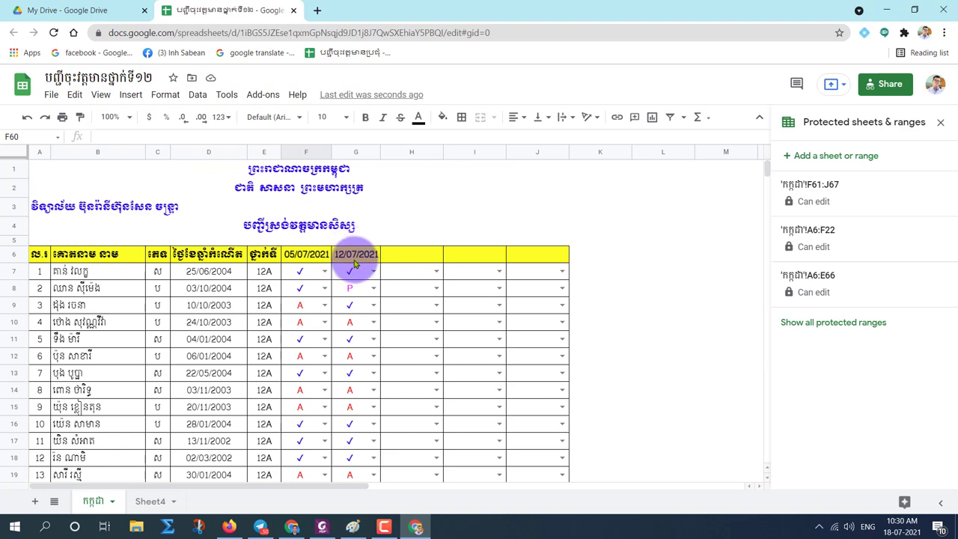
left_click_drag(305, 255, 554, 266)
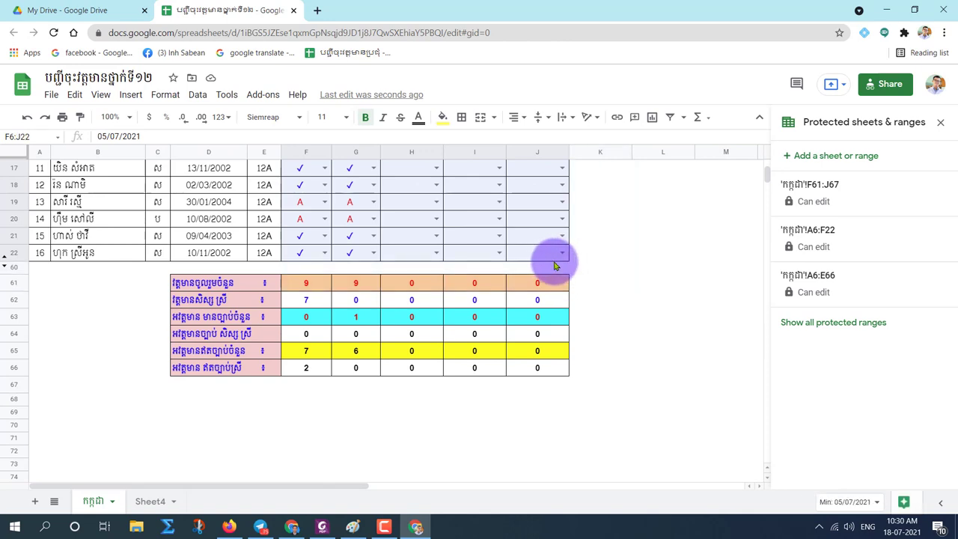
scroll(585, 267, "up", 5)
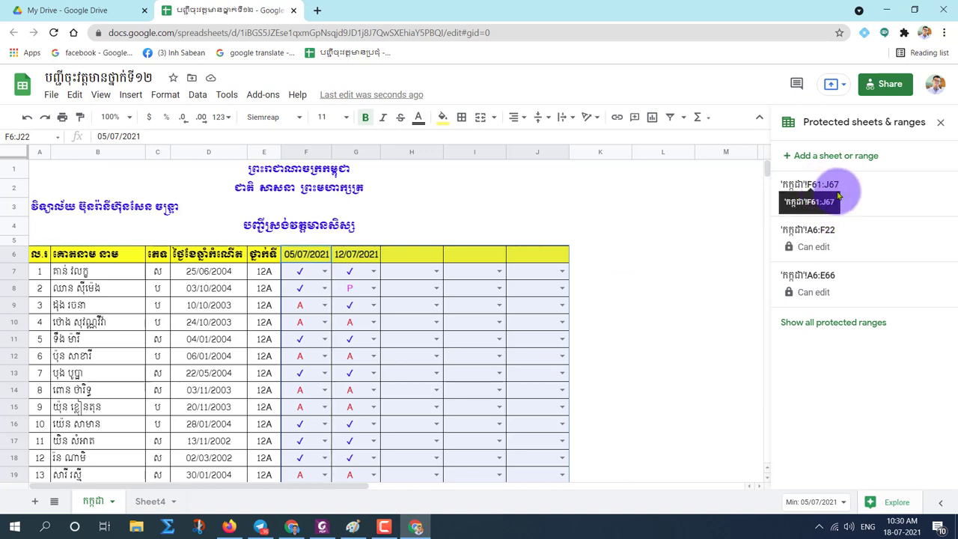
left_click(652, 227)
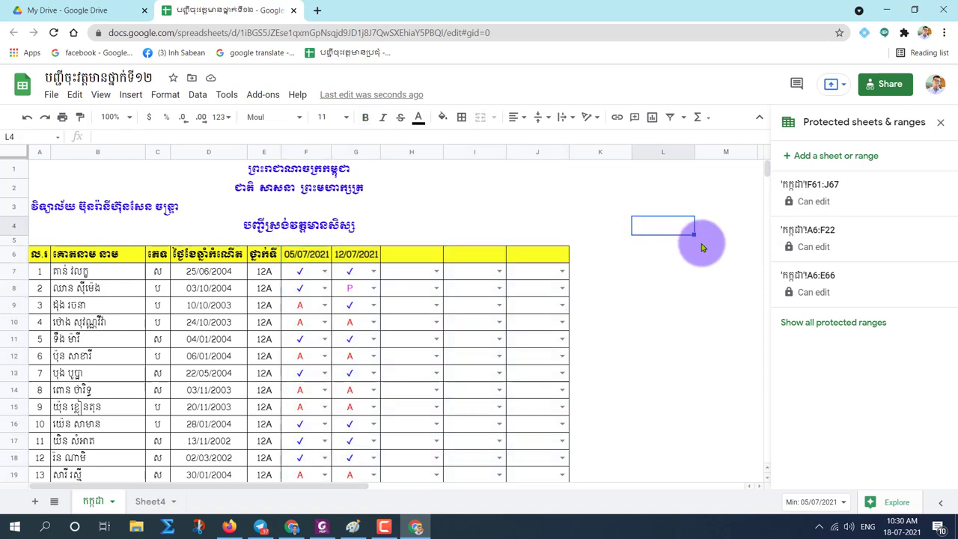
- Remove the protection from the summary range F61:J67 of the កក្កដា sheet
left_click(821, 200)
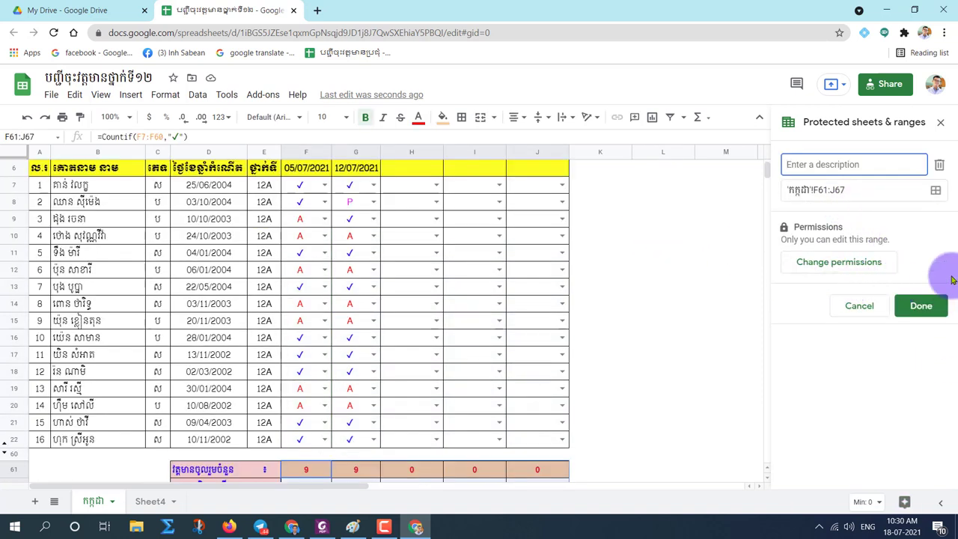
scroll(374, 280, "up", 5)
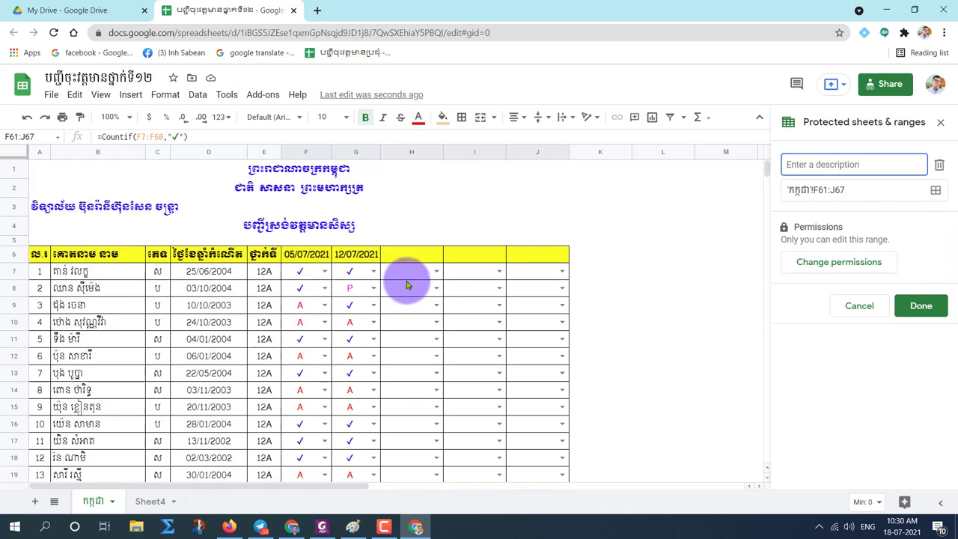
left_click(940, 165)
left_click(607, 334)
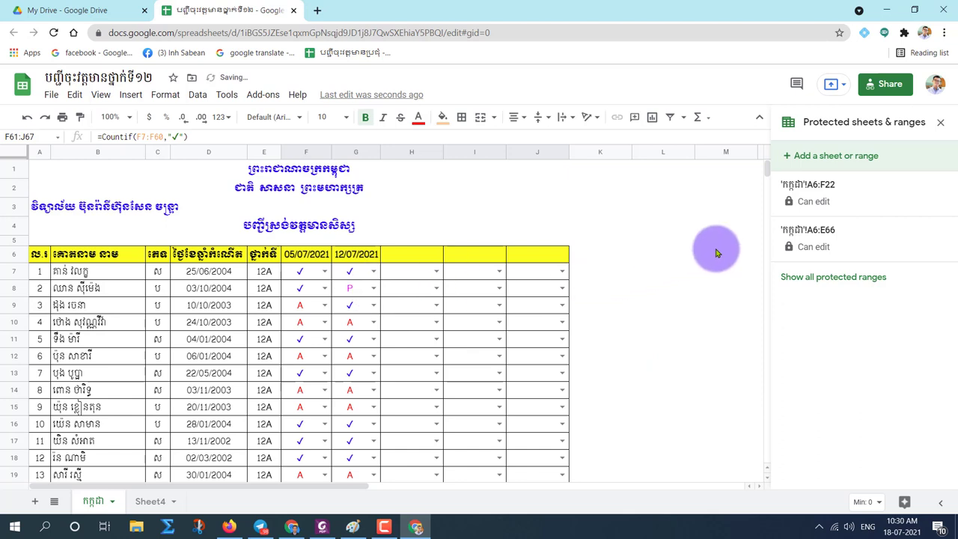
- Remove the protection from range A6:F22 of the កក្កដា sheet
left_click(822, 191)
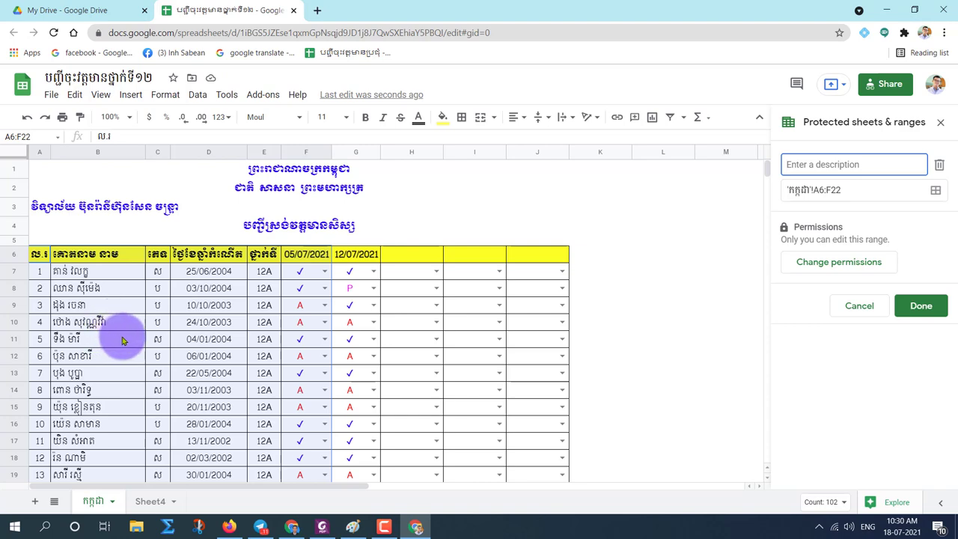
left_click(938, 166)
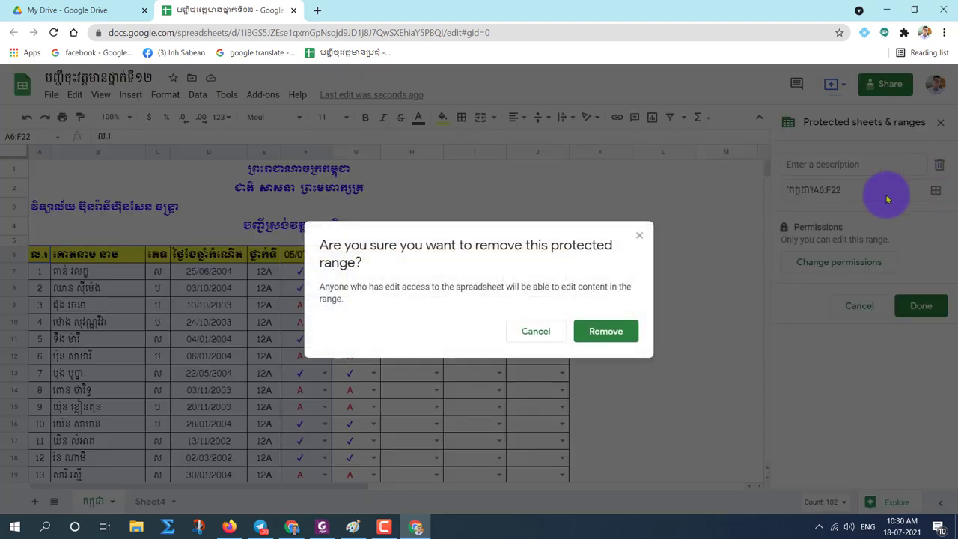
left_click(605, 332)
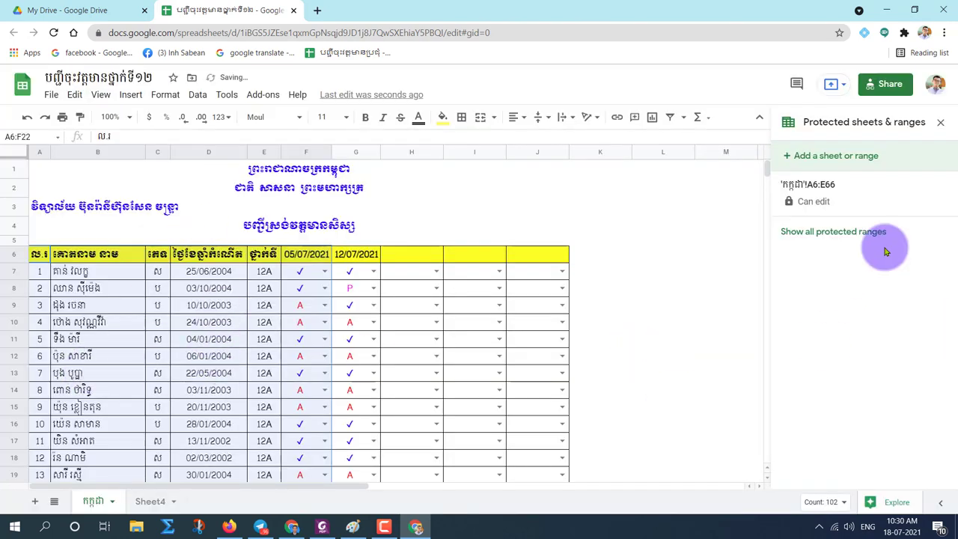
- Remove the protection from range A6:E66 of the កក្កដា sheet
left_click(812, 193)
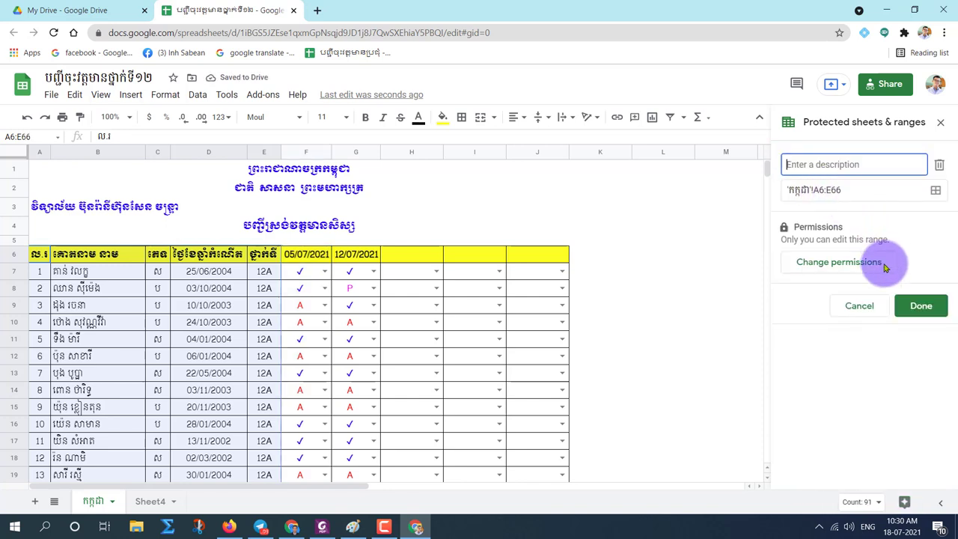
left_click(940, 166)
left_click(620, 332)
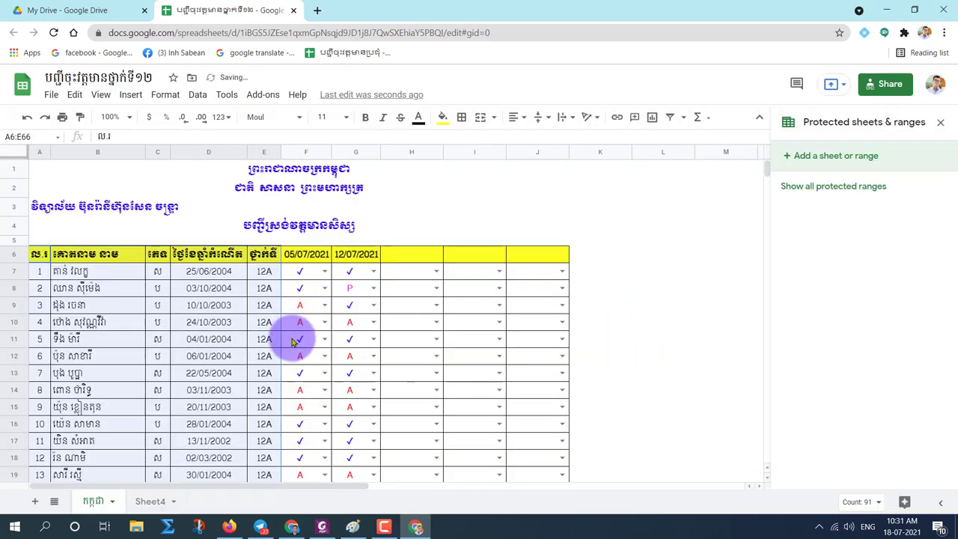
- Look over the កក្កដា attendance sheet from its title rows down through the student list
left_click(590, 294)
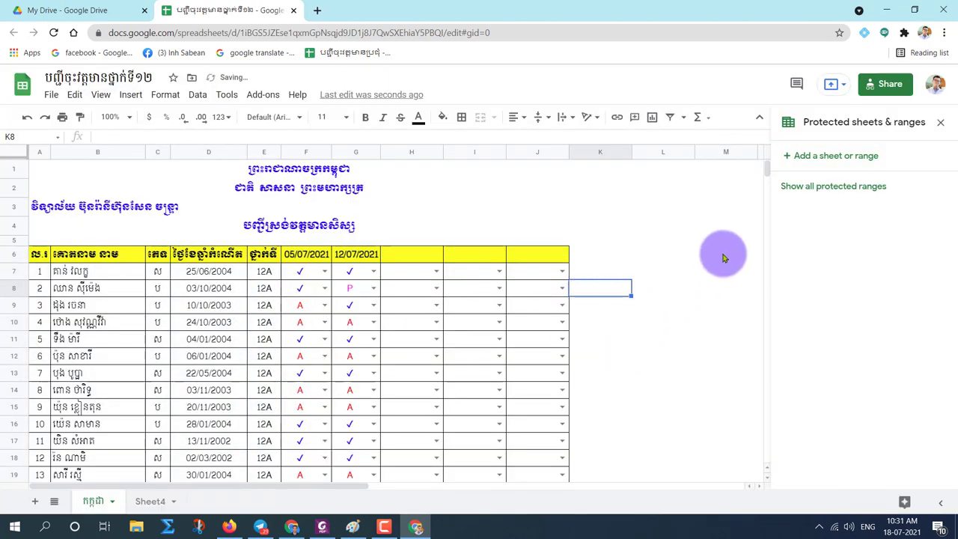
scroll(438, 324, "down", 15)
scroll(314, 350, "up", 15)
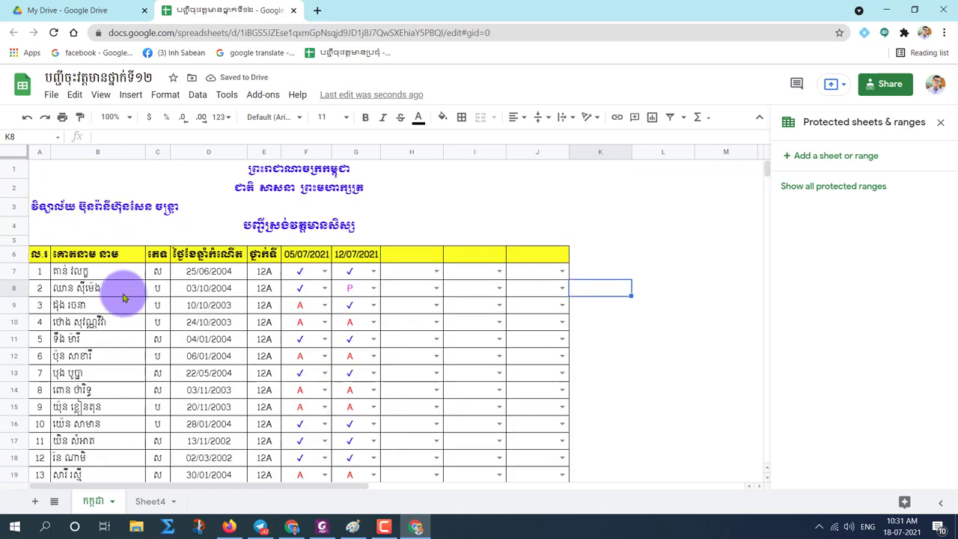
scroll(263, 283, "down", 5)
scroll(626, 317, "down", 3)
scroll(636, 306, "up", 10)
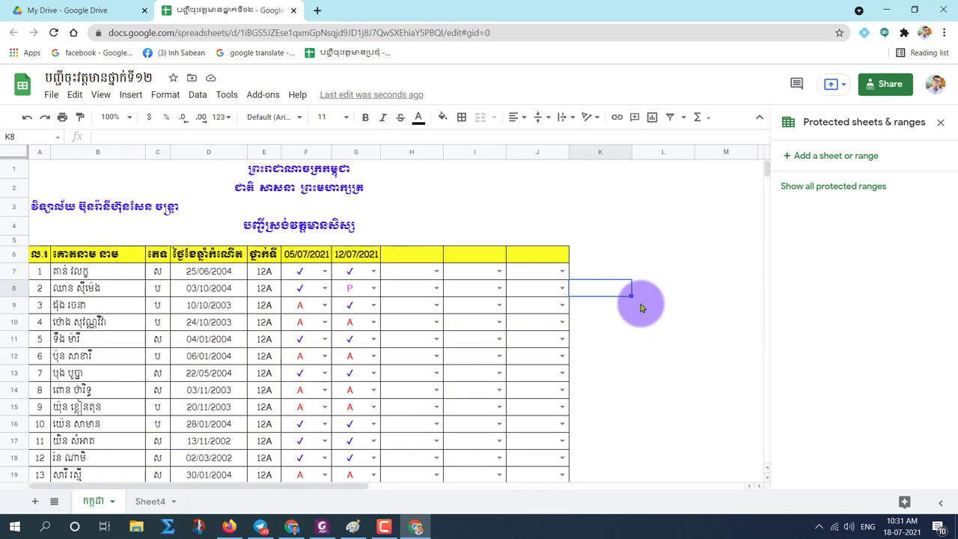
left_click(493, 283)
left_click(557, 241)
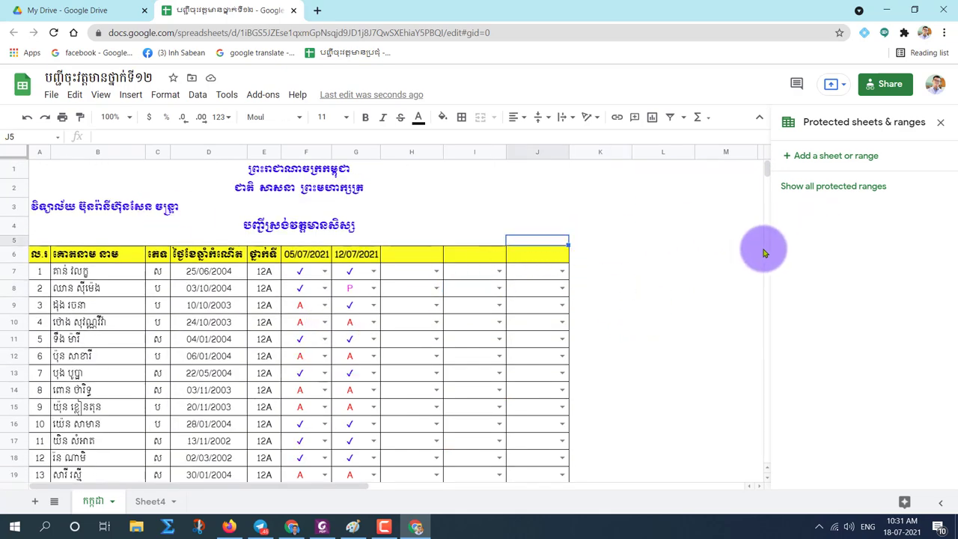